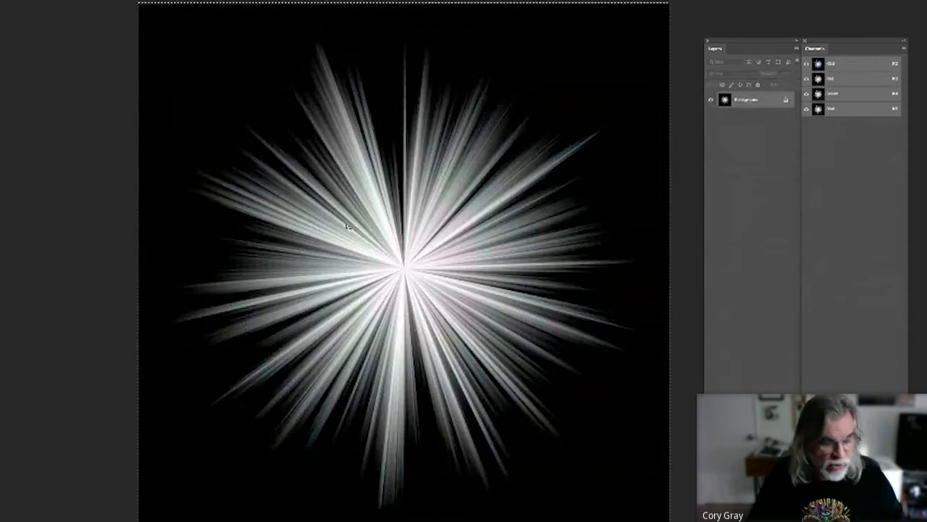
# Invert the starburst image so the rays are black on a white background
pyautogui.hotkey('ctrl', 'i')
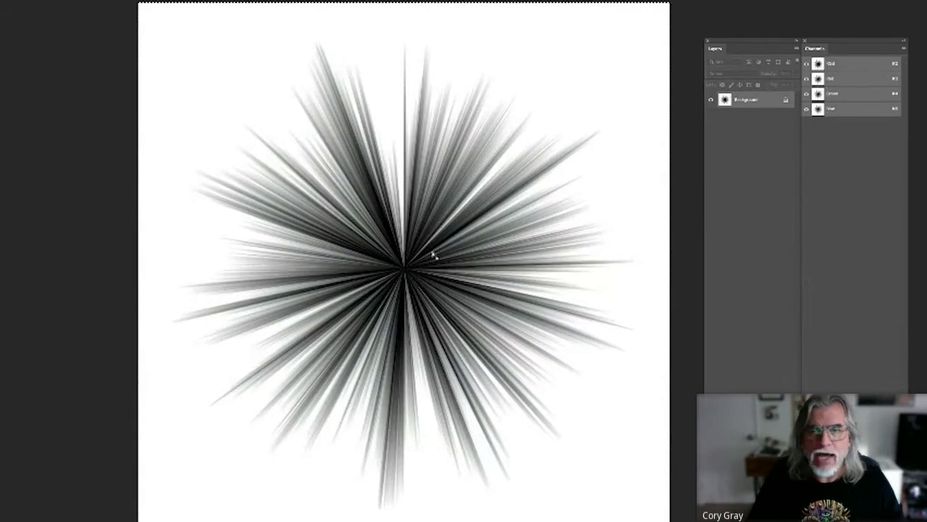
pyautogui.hotkey('ctrl', 'i')
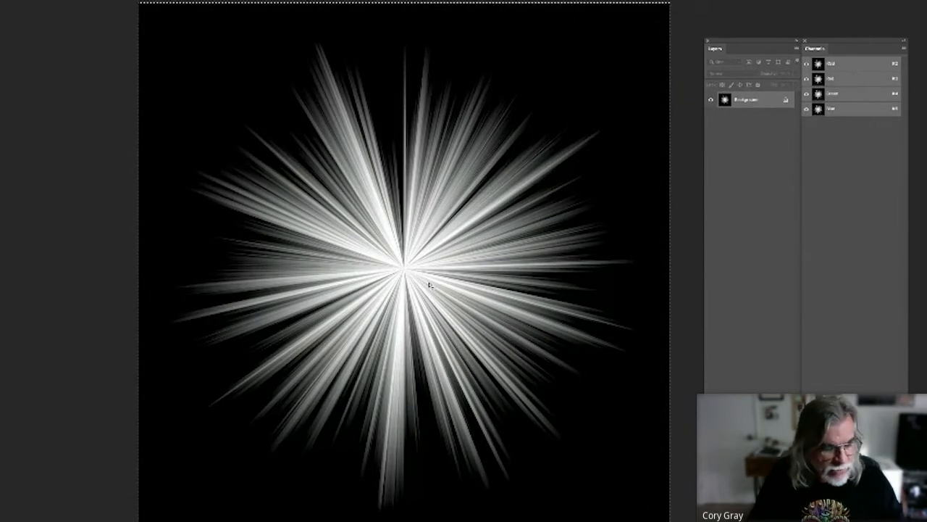
pyautogui.hotkey('ctrl', 'i')
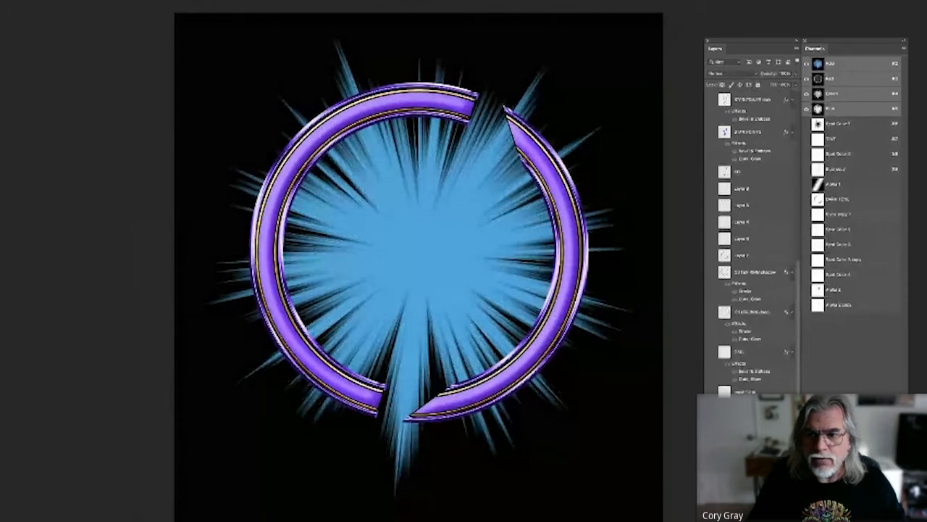
# Hide the blue BURST 1 layer and the black background layer in the purple ring artwork
pyautogui.click(712, 425)
pyautogui.scroll(-3, 730, 375)
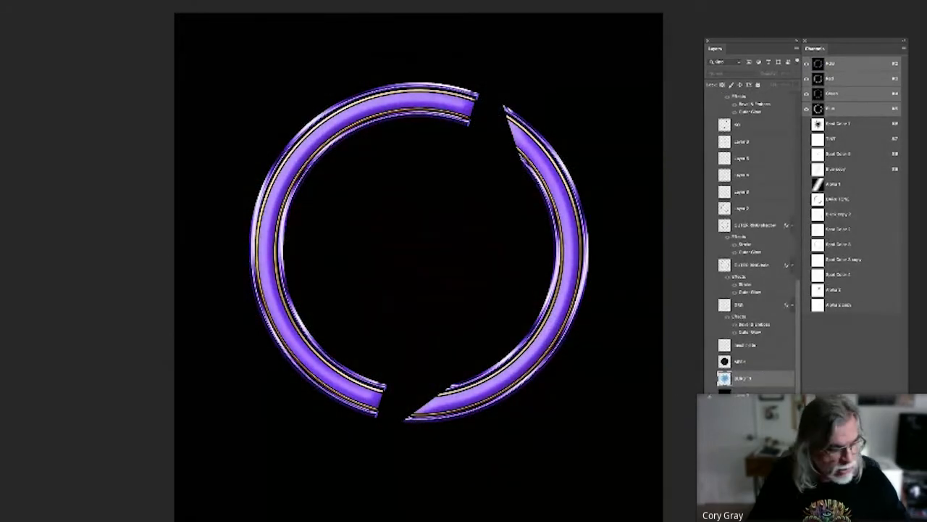
pyautogui.click(711, 392)
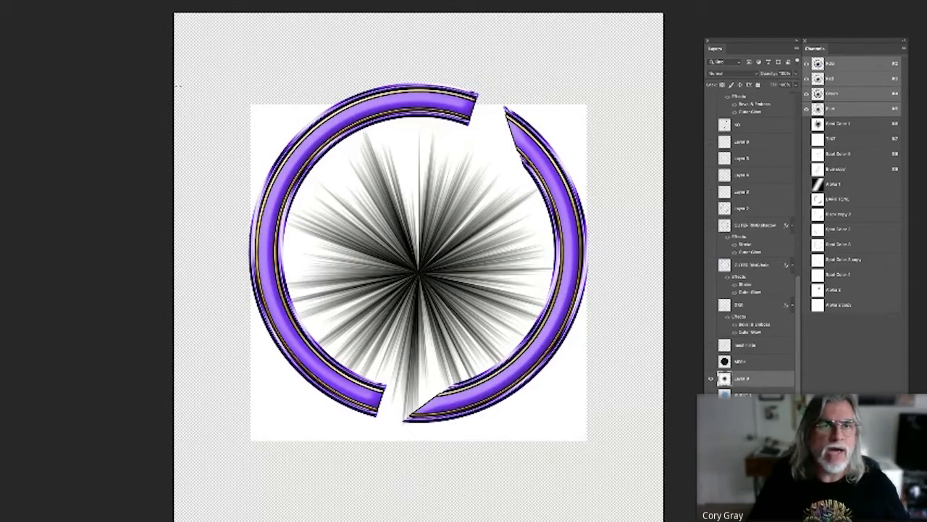
# Paste the inverted starburst into a new alpha channel of the starburst document and return to the RGB composite
pyautogui.hotkey('ctrl', 'Tab')
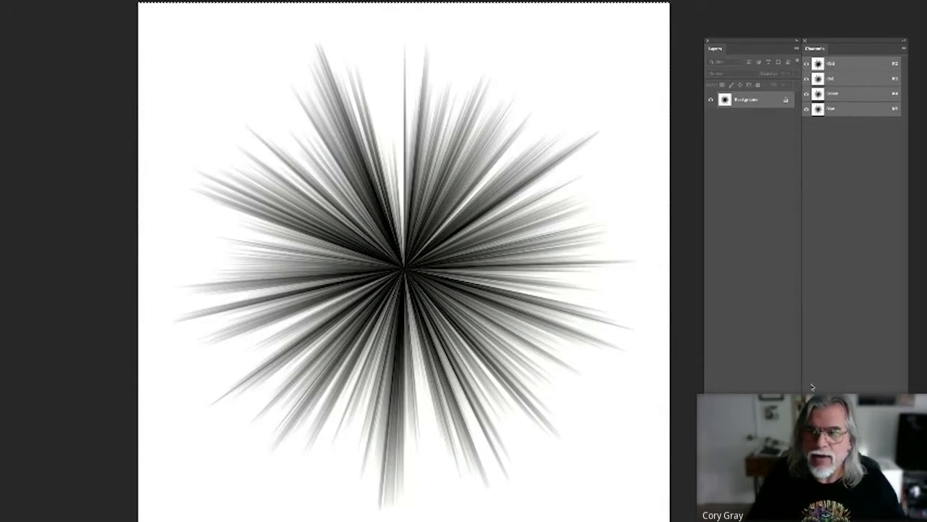
pyautogui.click(883, 435)
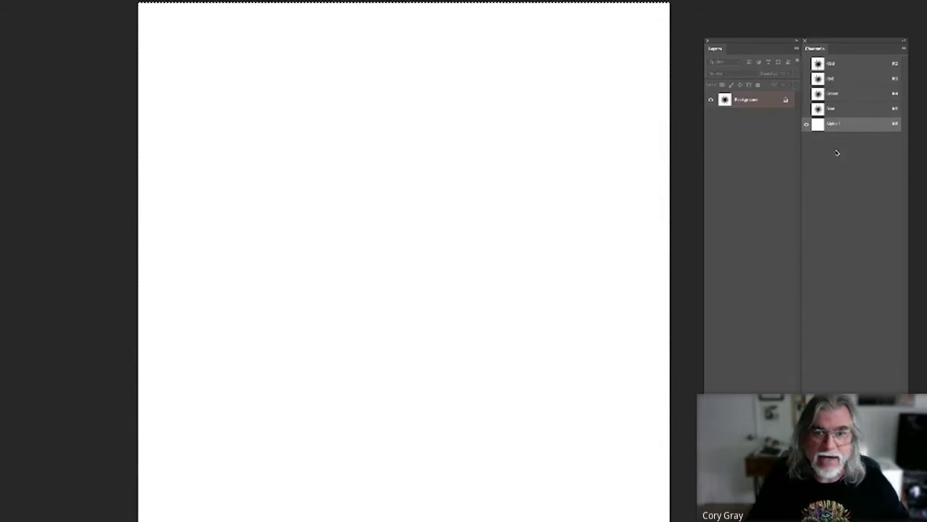
pyautogui.hotkey('ctrl', 'v')
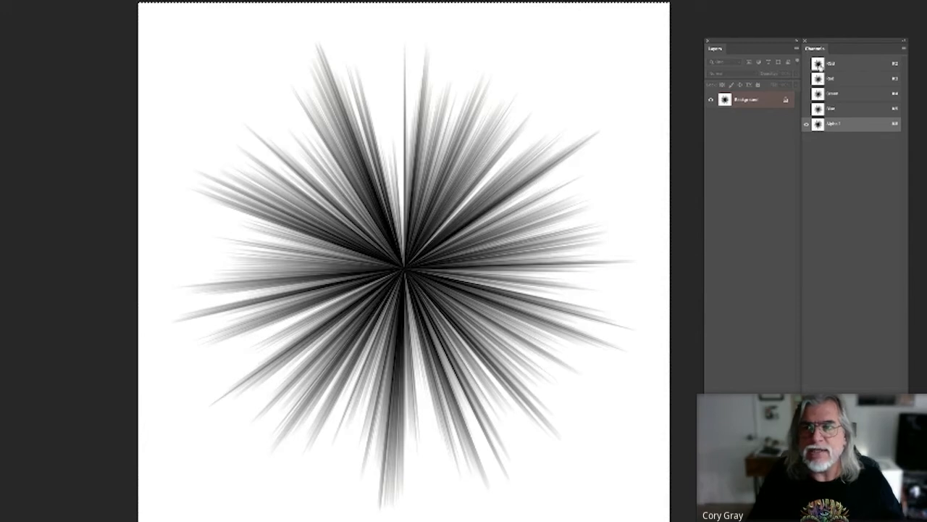
pyautogui.hotkey('ctrl', '2')
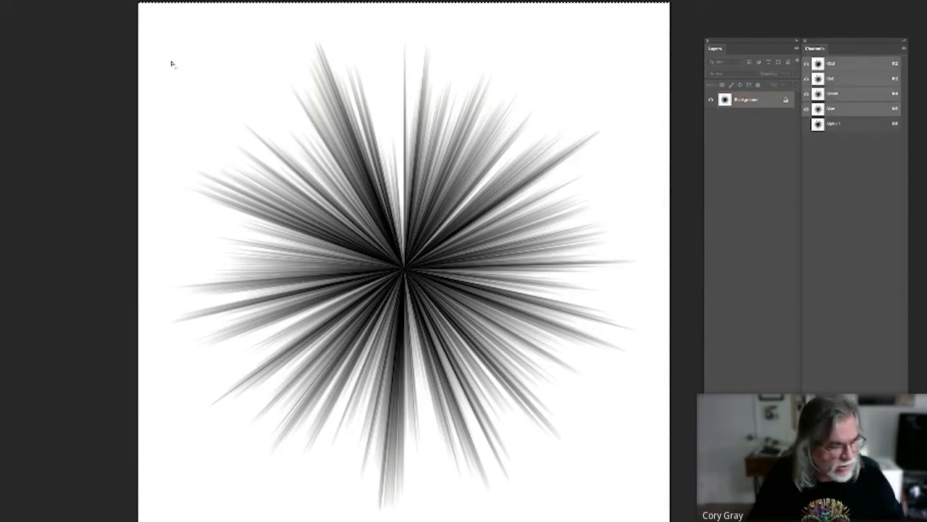
# Load the Alpha 1 channel of STARBURST.psd as a new selection
pyautogui.click(818, 125)
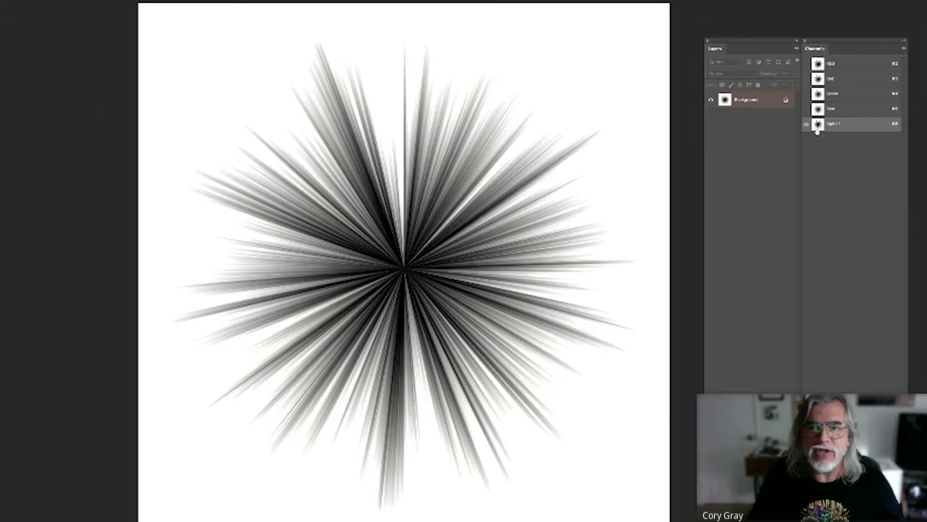
pyautogui.click(64, 1)
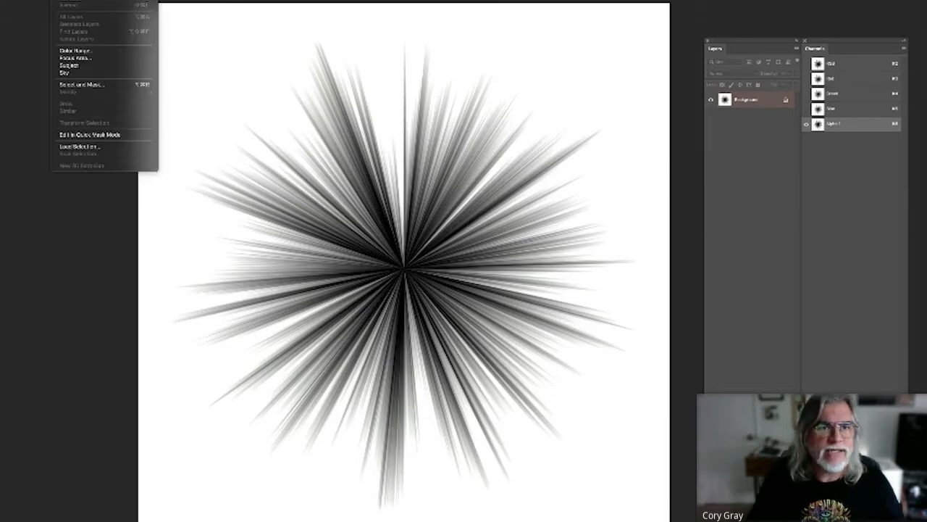
pyautogui.click(80, 147)
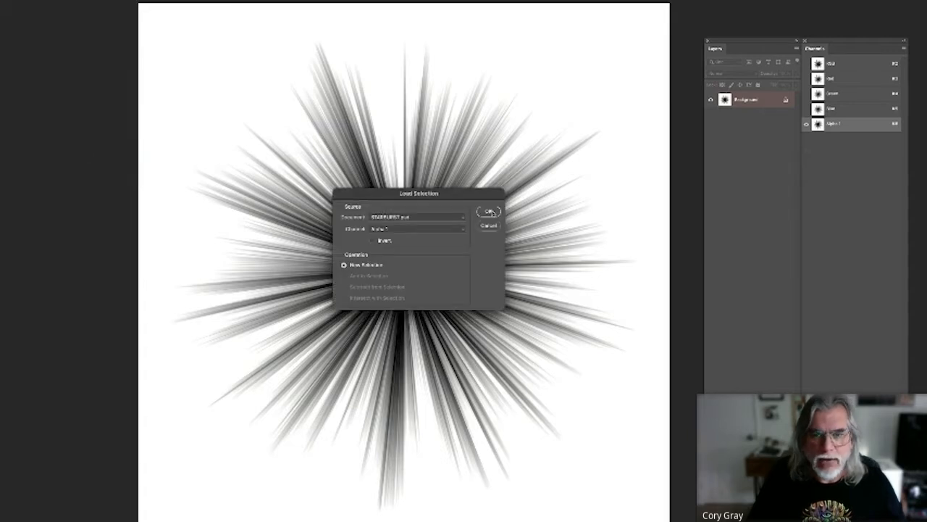
pyautogui.press('Return')
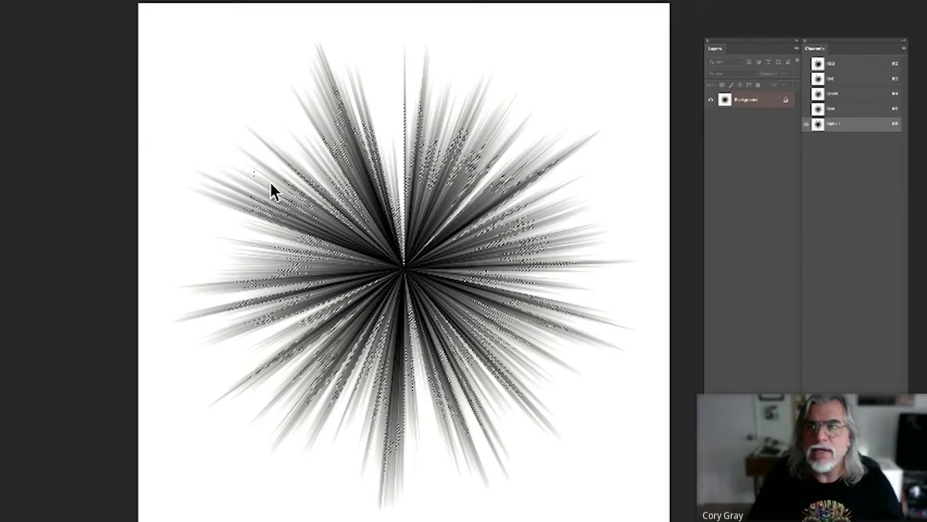
# Add a new layer above the Background from the RGB composite with the starburst selection active, and hide the Background layer
pyautogui.click(835, 65)
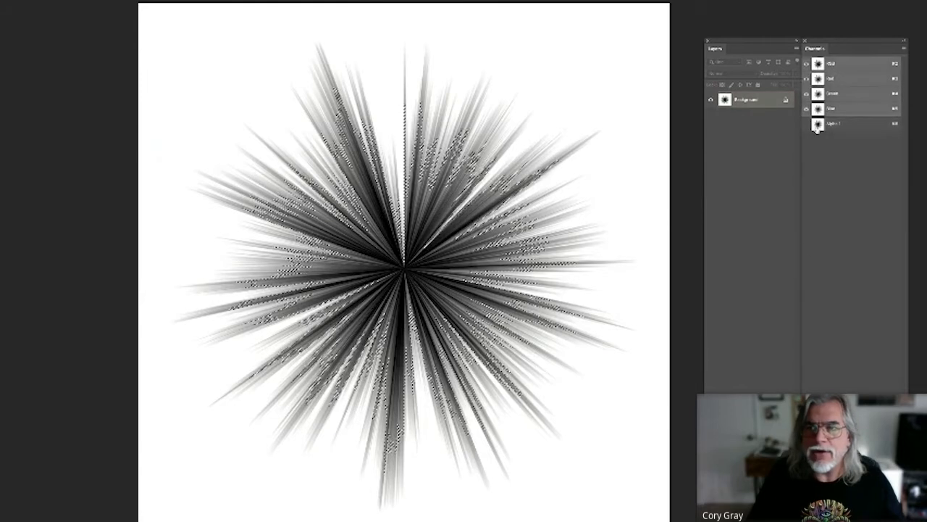
pyautogui.hotkey('ctrl', 'j')
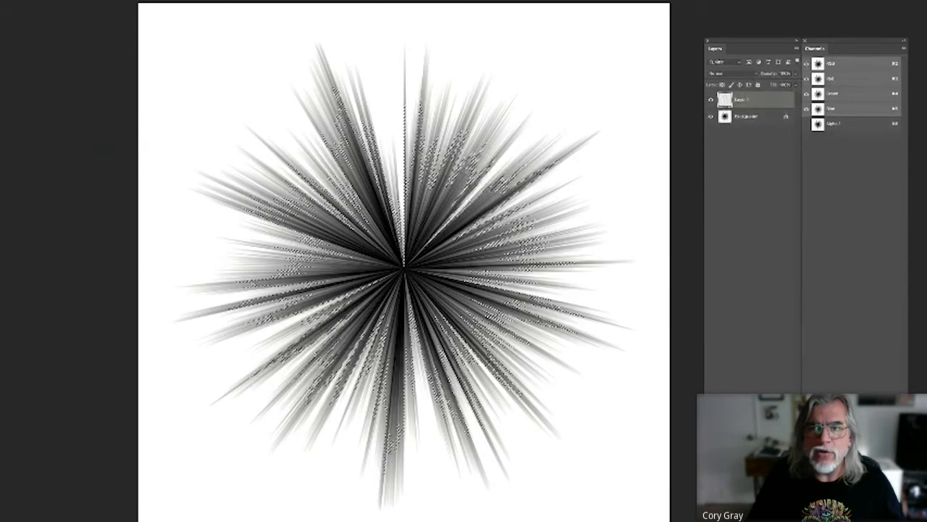
pyautogui.click(712, 116)
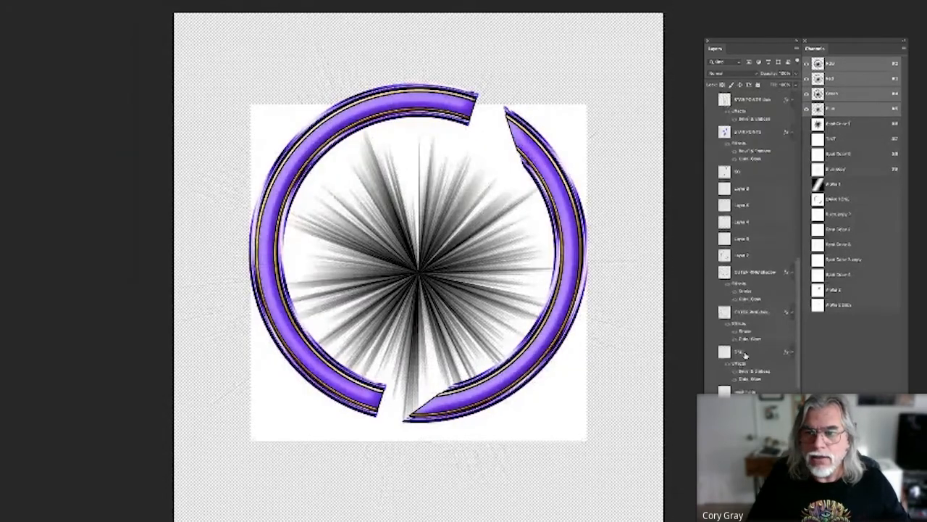
# Hide the pasted white-backed starburst layer in the ring artwork and fill the starburst selection with black on a new layer above it
pyautogui.scroll(-3, 745, 354)
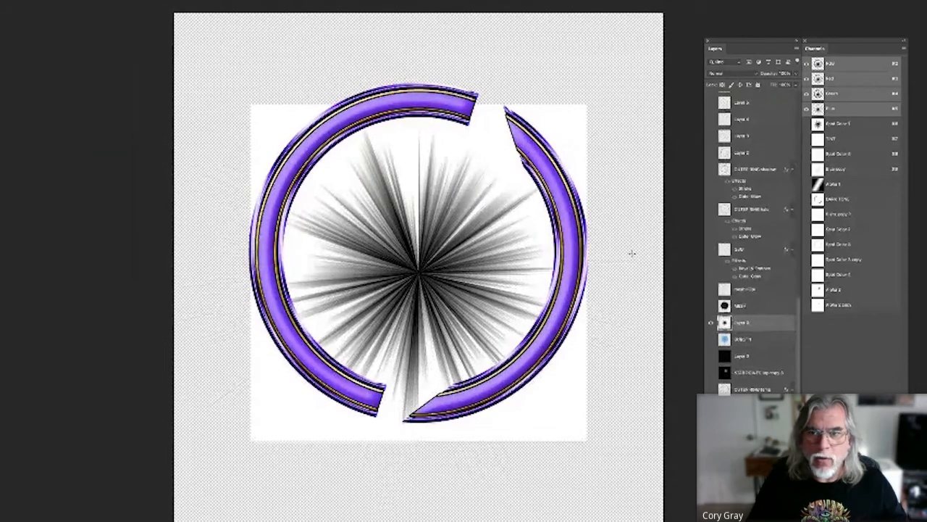
pyautogui.click(712, 324)
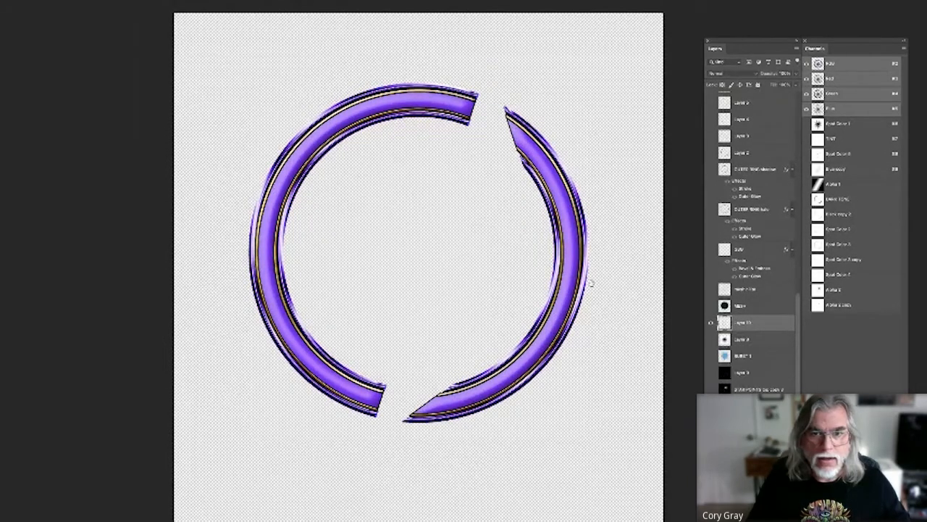
pyautogui.click(712, 326)
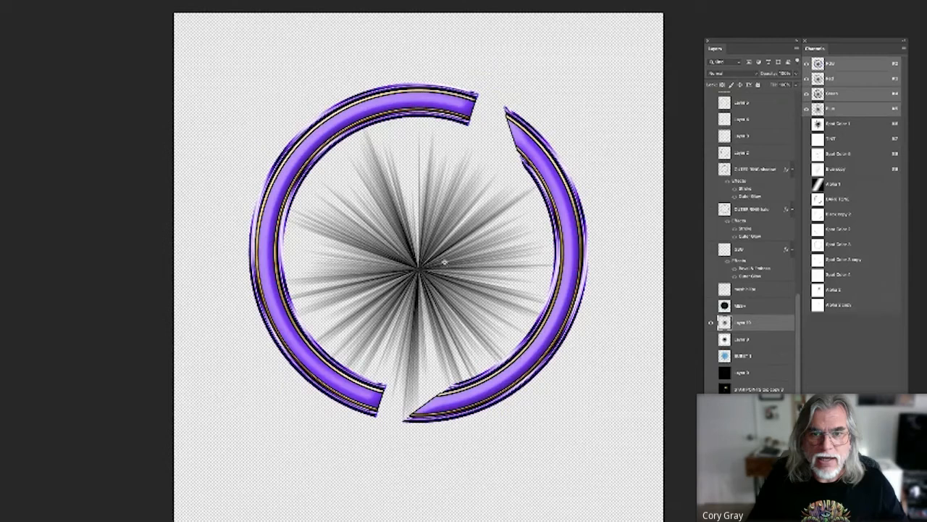
# Apply a bright blue Color Overlay (RGB 0, 150, 255) in Normal mode to the transparent starburst layer
pyautogui.hotkey('ctrl', '+')
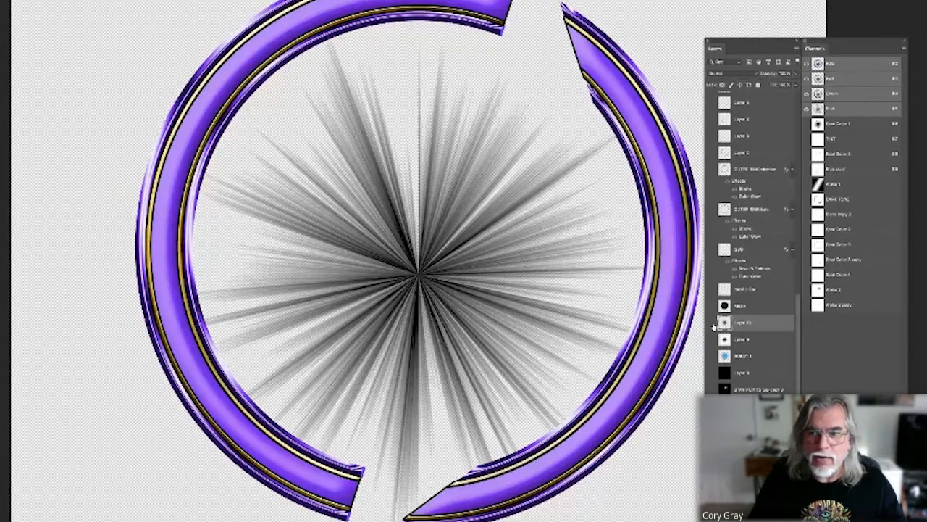
pyautogui.click(711, 323)
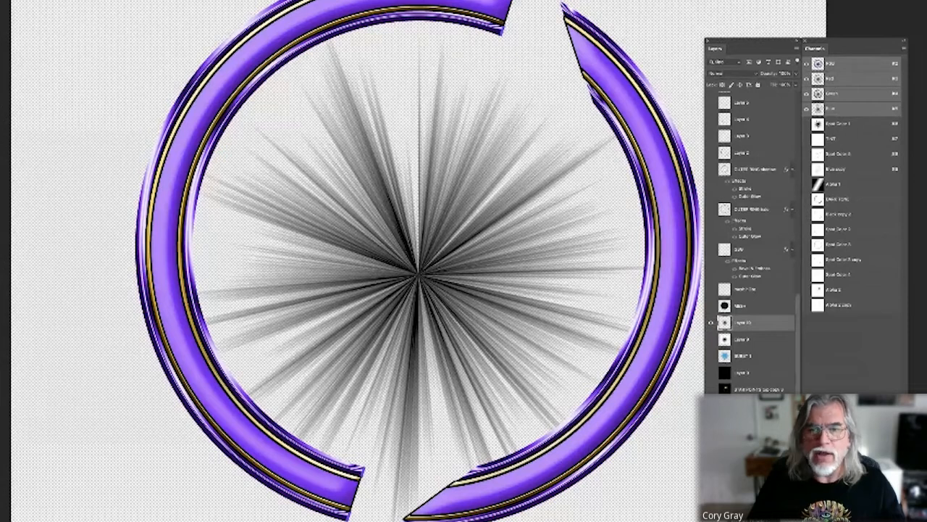
pyautogui.click(731, 482)
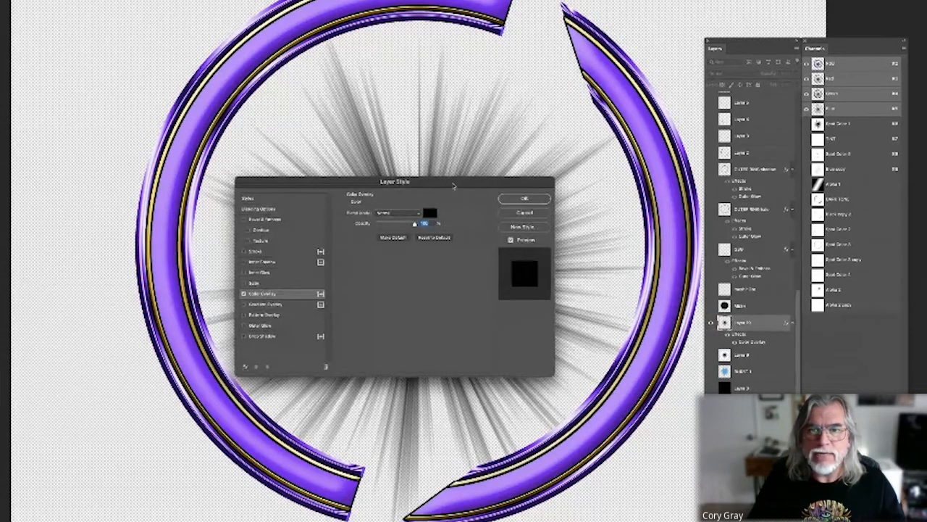
pyautogui.moveTo(453, 187); pyautogui.dragTo(758, 266)
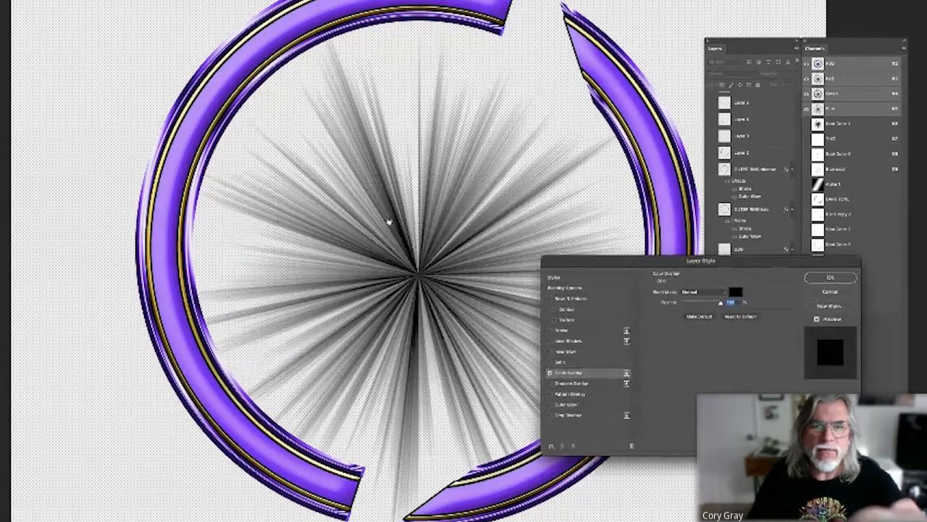
pyautogui.click(735, 293)
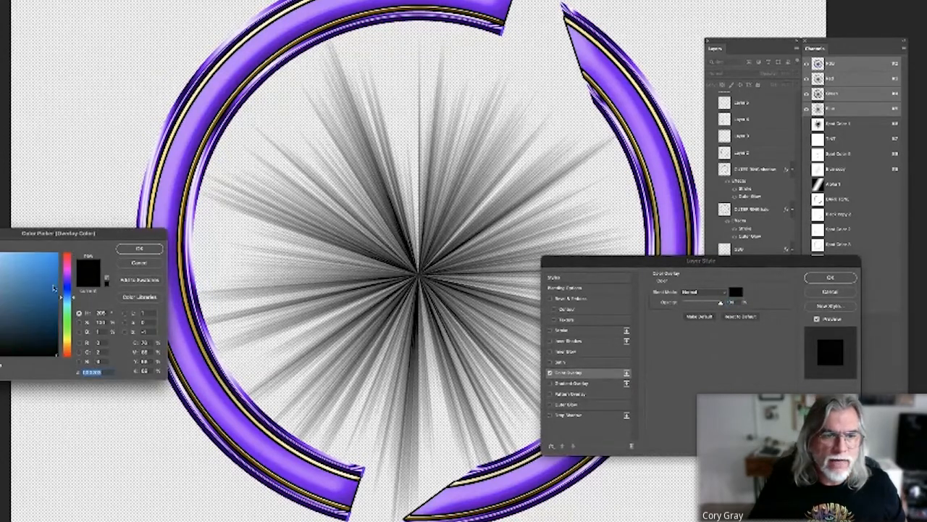
pyautogui.click(58, 255)
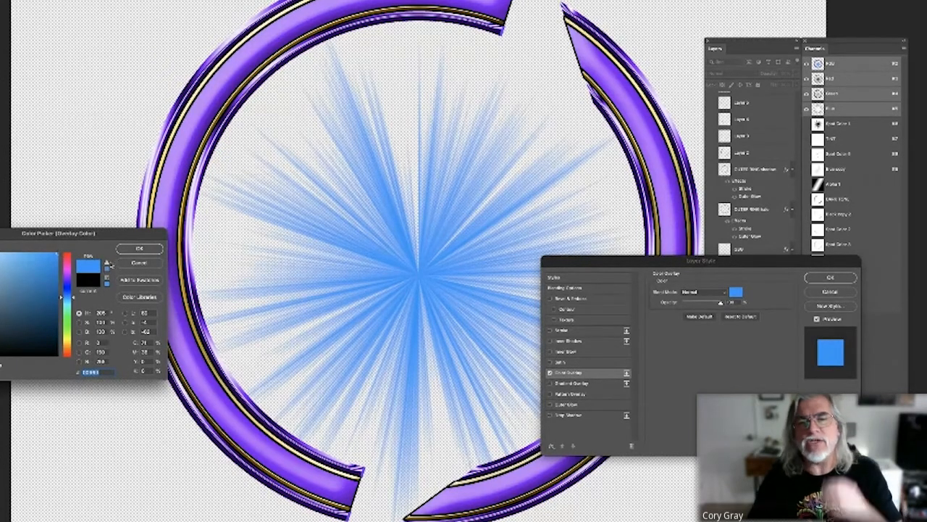
pyautogui.click(140, 248)
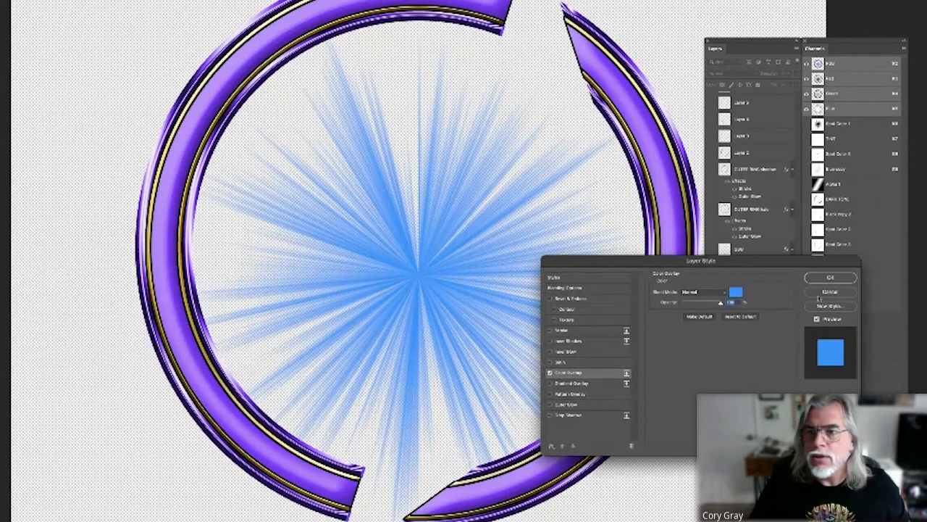
pyautogui.click(828, 278)
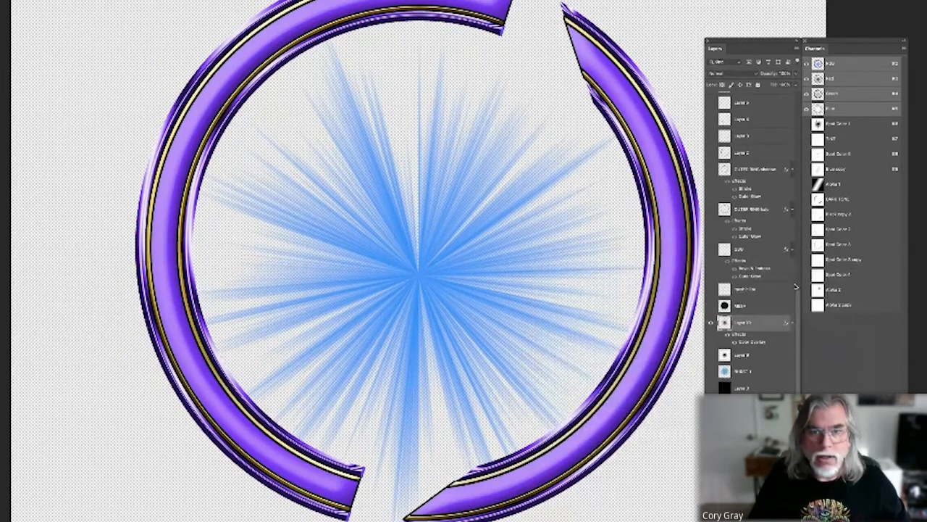
# Center the blue starburst in the ring and enlarge it until its rays extend past the ring, with the black background layer shown
pyautogui.hotkey('ctrl', '0')
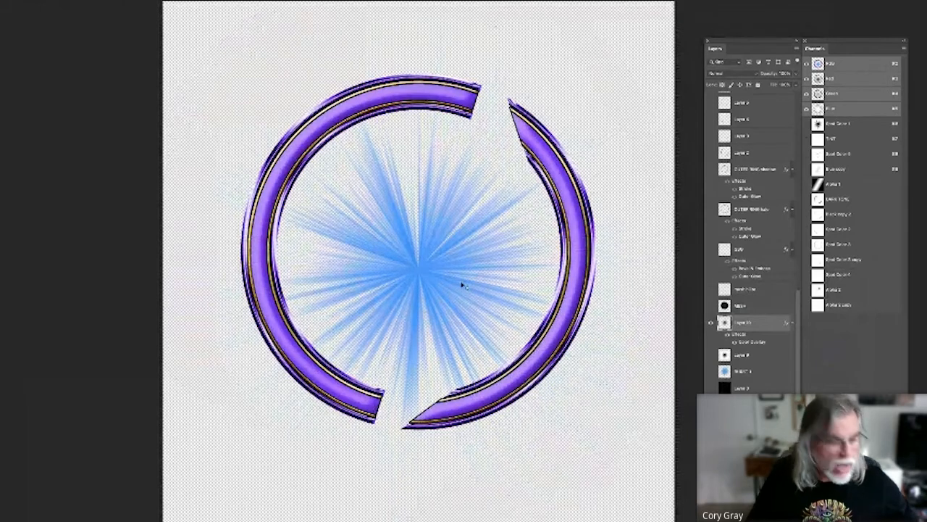
pyautogui.hotkey('ctrl', 't')
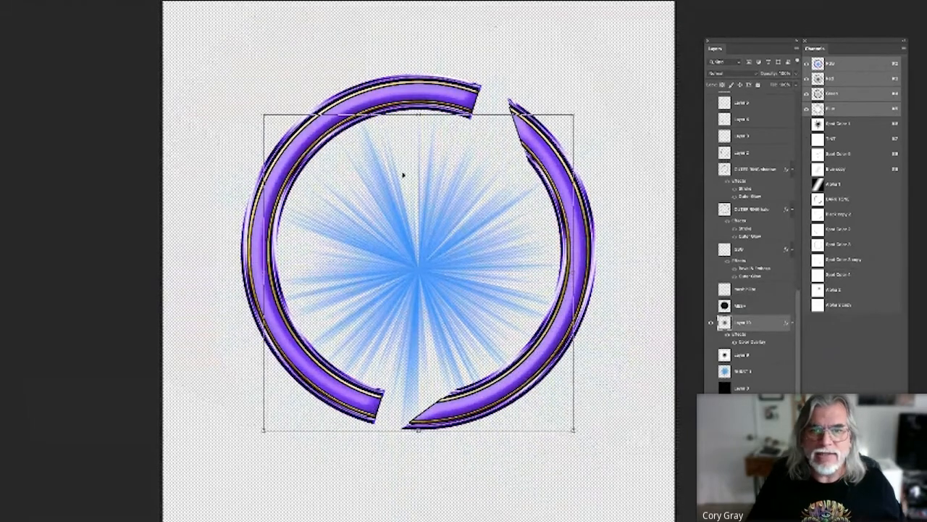
pyautogui.moveTo(402, 174); pyautogui.dragTo(403, 158)
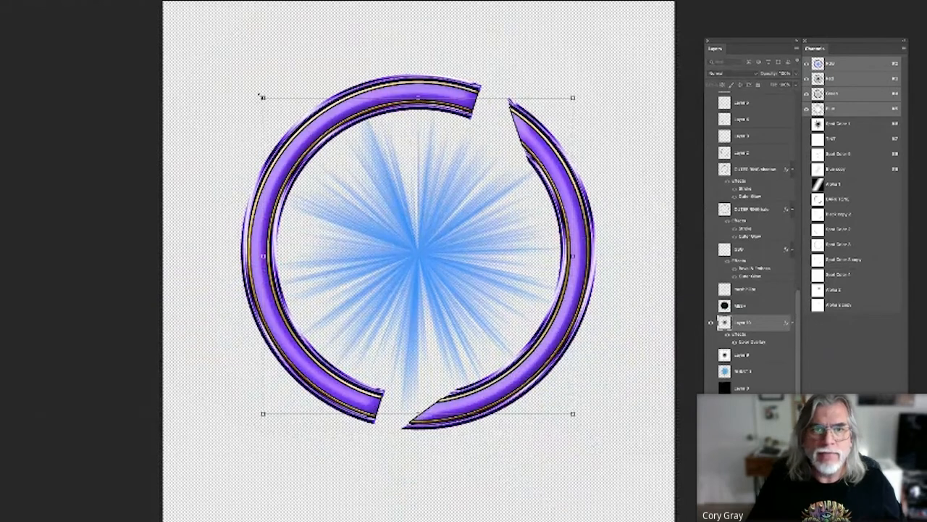
pyautogui.moveTo(259, 96); pyautogui.dragTo(185, 67)
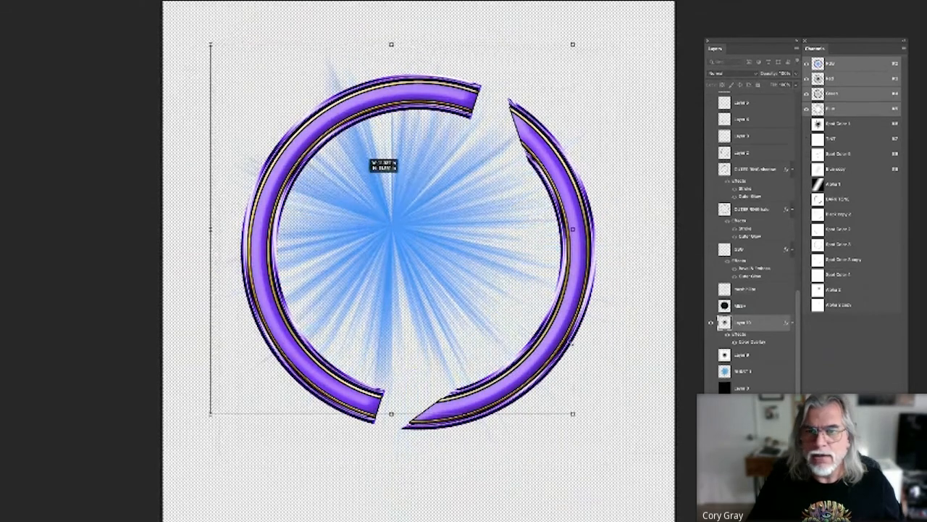
pyautogui.moveTo(574, 413); pyautogui.dragTo(627, 470)
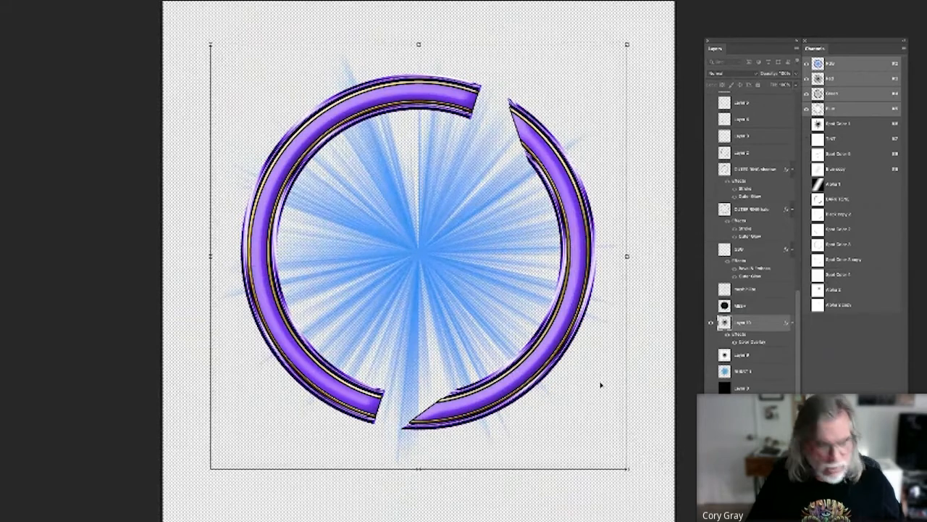
pyautogui.press('Return')
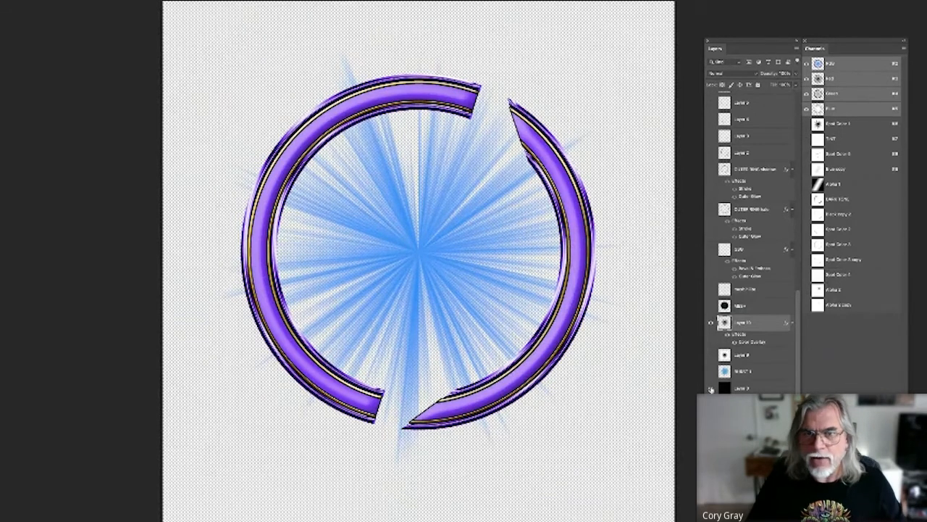
pyautogui.click(711, 388)
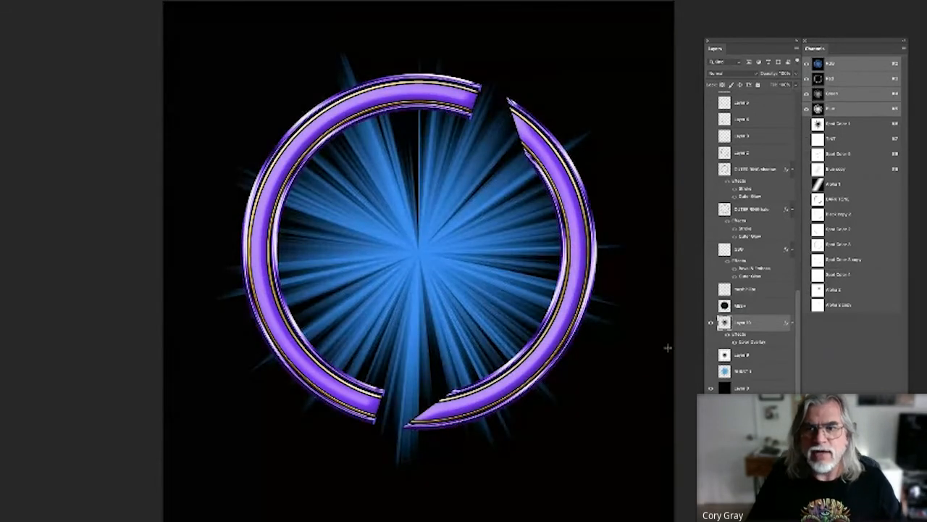